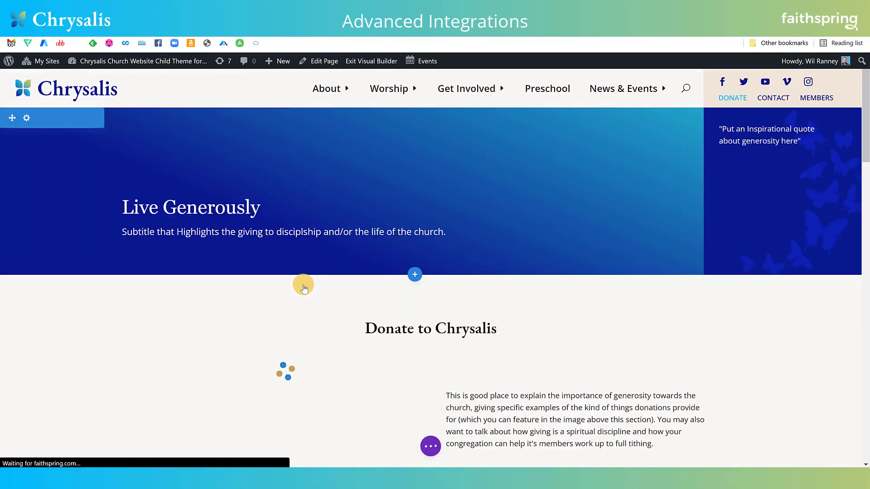
Step: Inspect the form ID in the give_form shortcode within the Please Give Generously module's code settings
scroll(304, 285, down, 2)
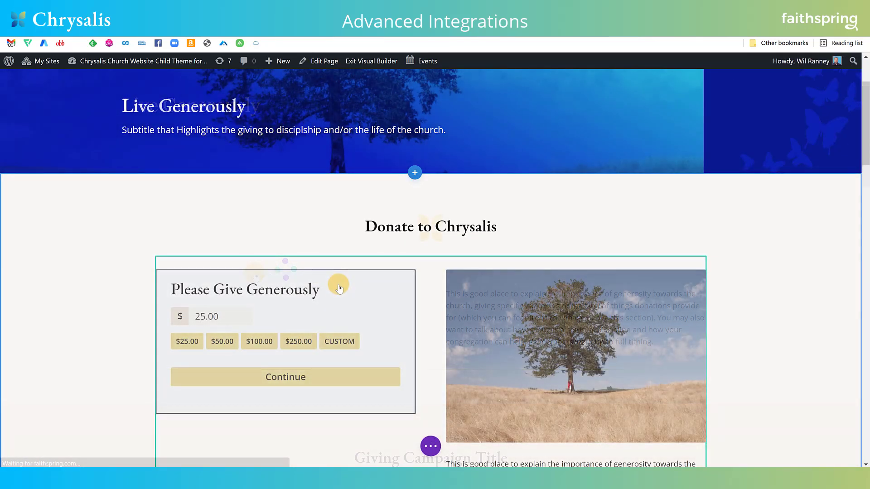
mouse_move(282, 283)
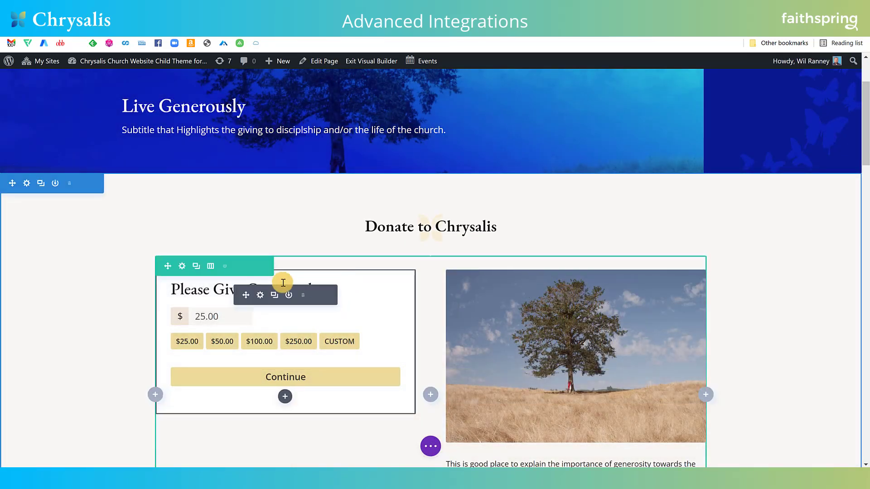
click(260, 296)
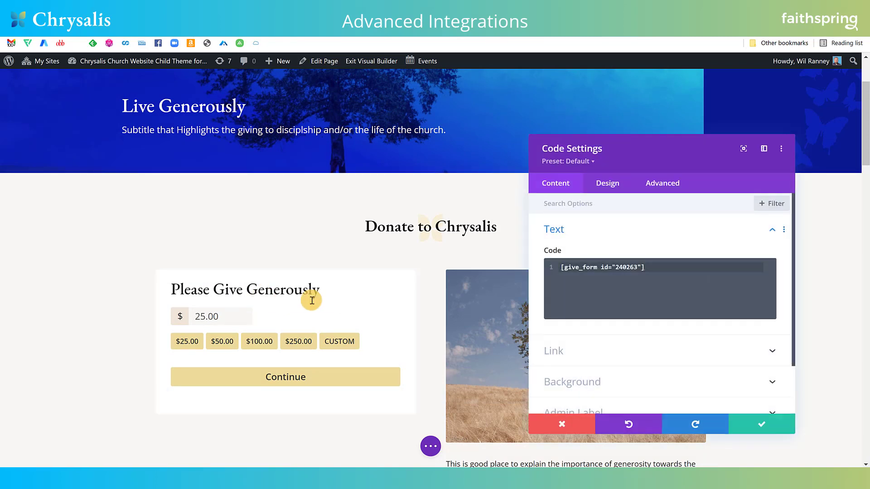
drag(617, 266, 641, 270)
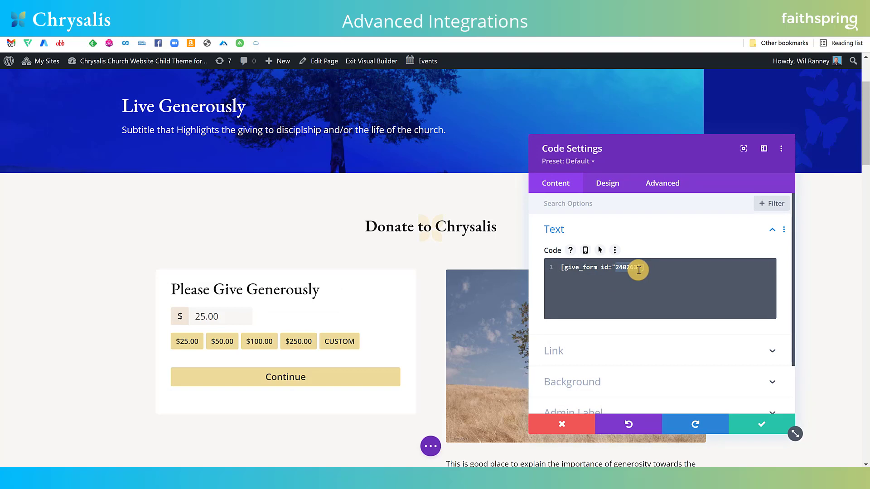
drag(640, 270, 633, 274)
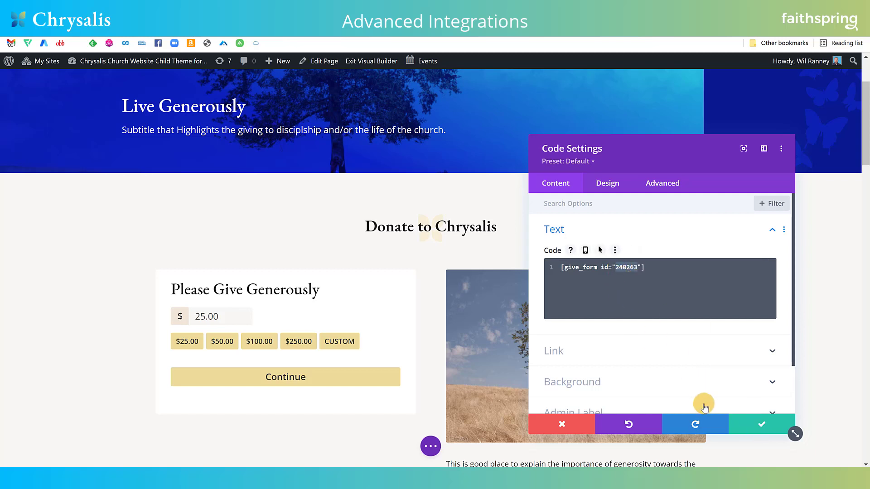
click(753, 428)
Step: Compare the Please Give Generously form with the Capital Campaign form further down the donation page
scroll(604, 332, down, 5)
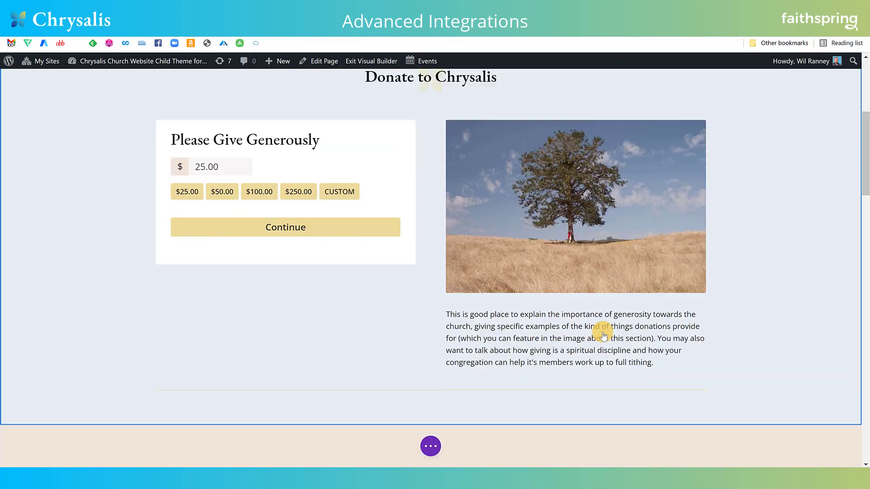
scroll(604, 336, down, 5)
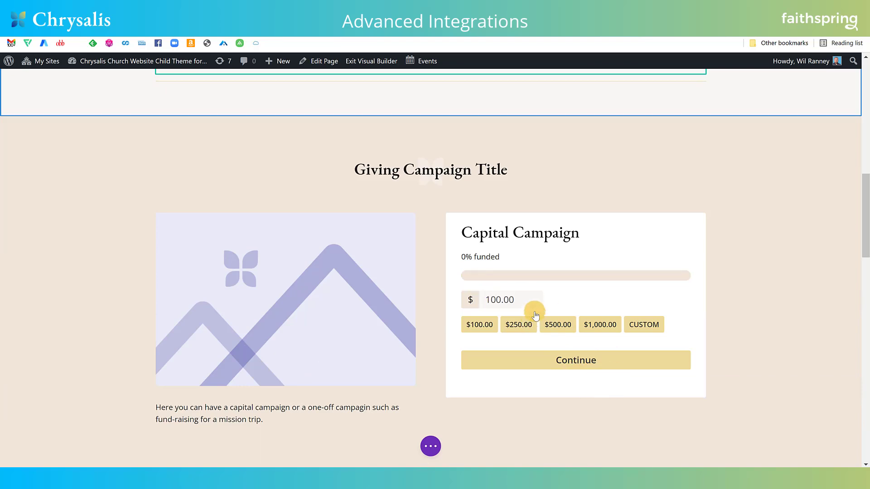
scroll(535, 311, up, 2)
scroll(535, 313, up, 5)
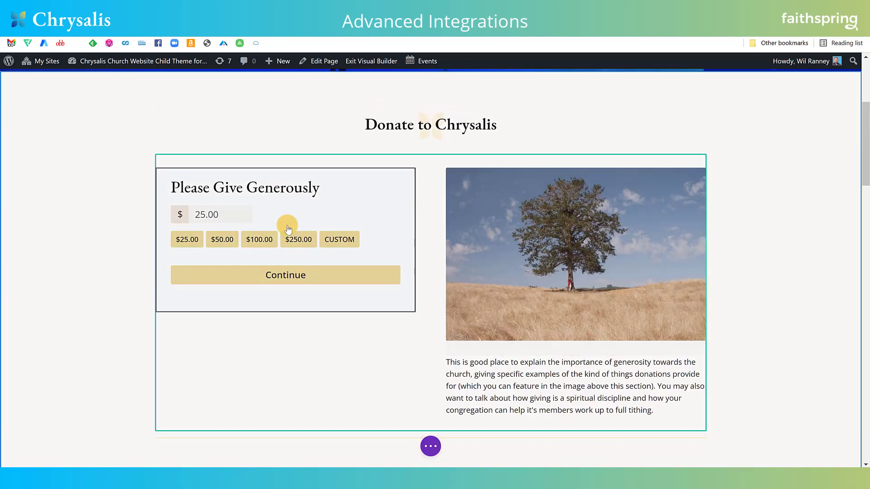
scroll(285, 230, down, 8)
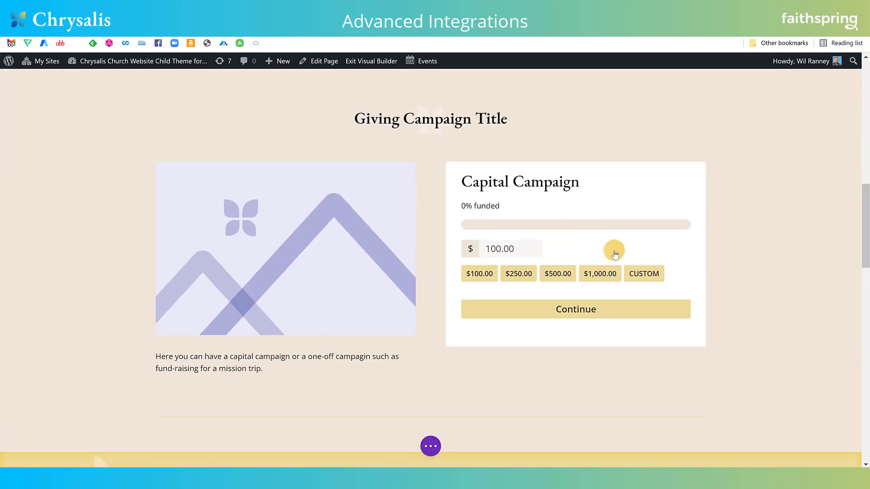
scroll(559, 272, up, 8)
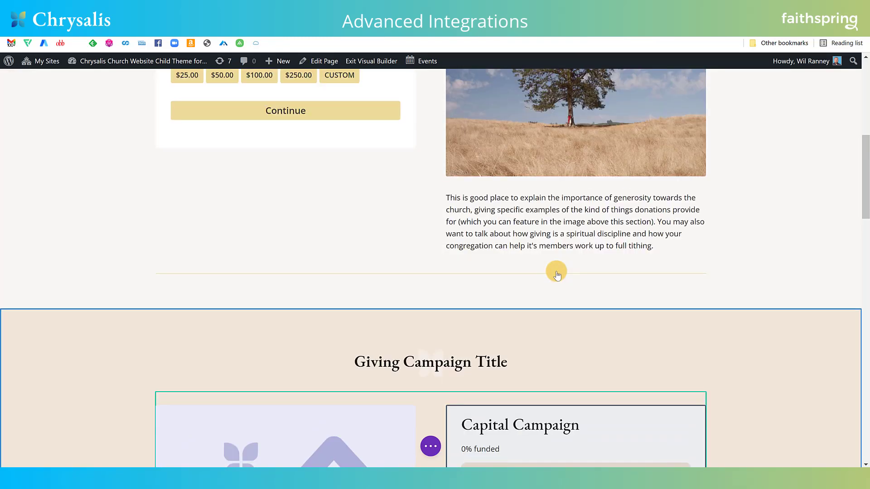
scroll(557, 274, up, 5)
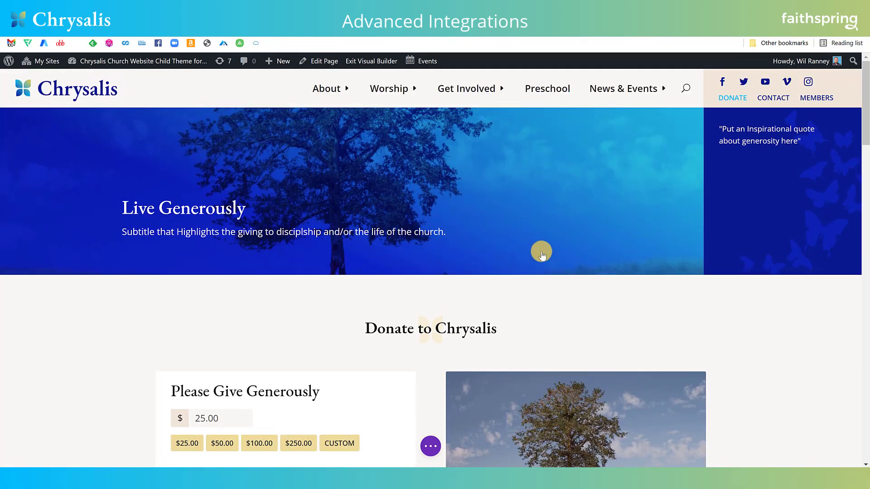
Step: Exit the page builder to the site dashboard, discarding changes, and open the list of all donation forms
mouse_move(123, 61)
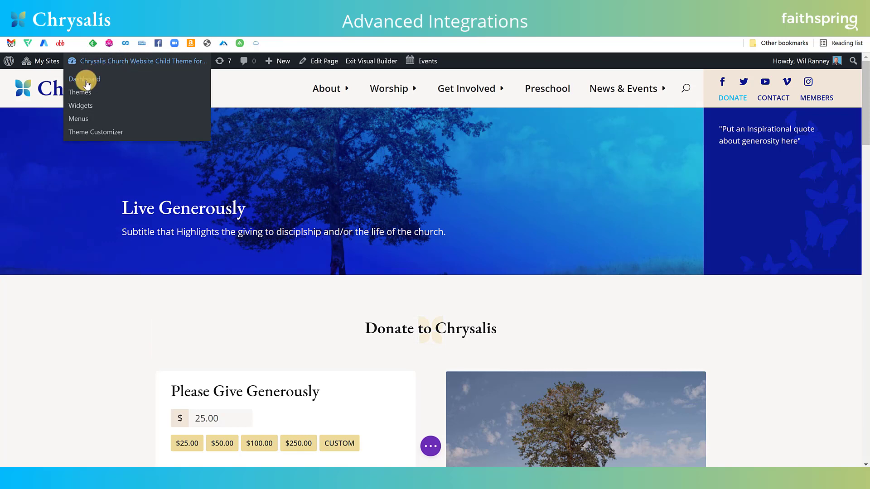
click(88, 81)
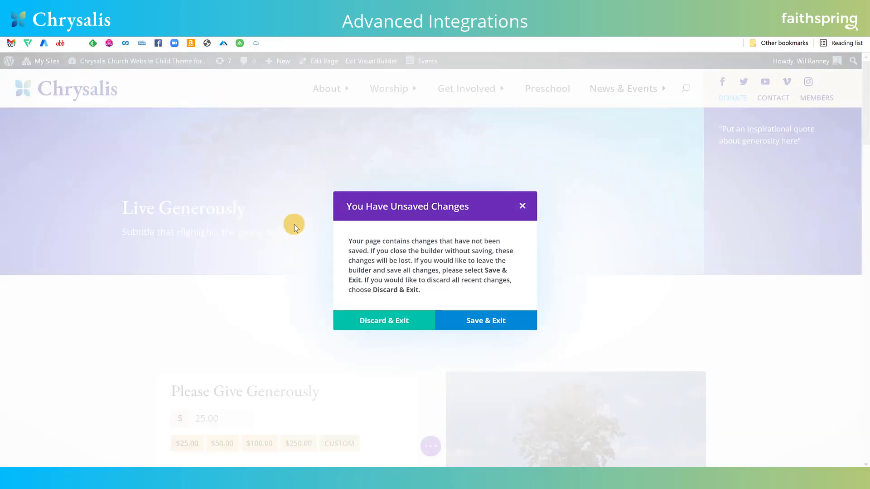
click(410, 327)
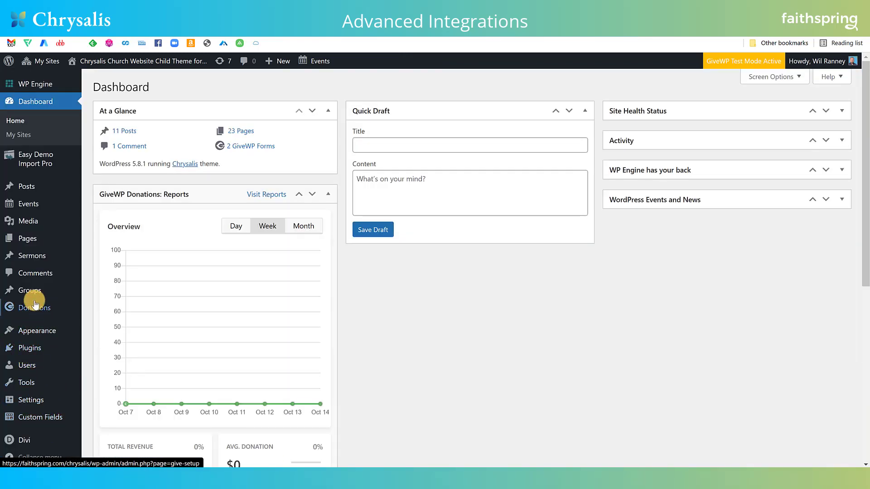
mouse_move(33, 312)
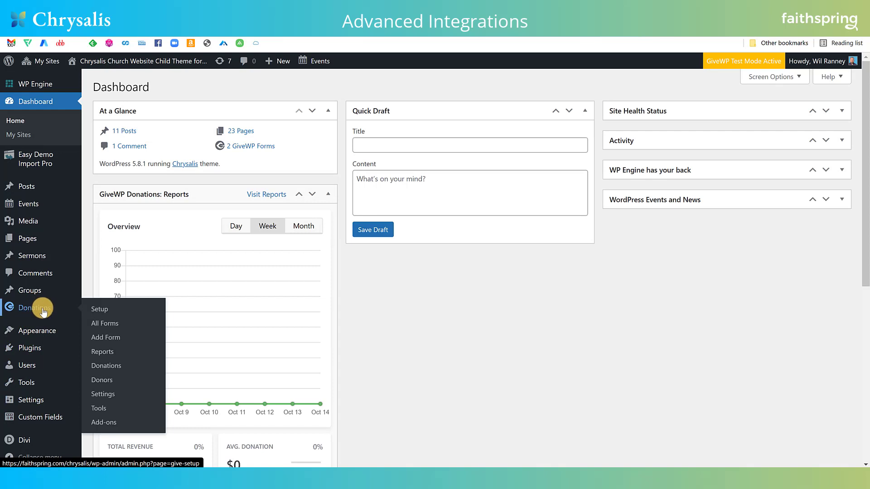
click(103, 326)
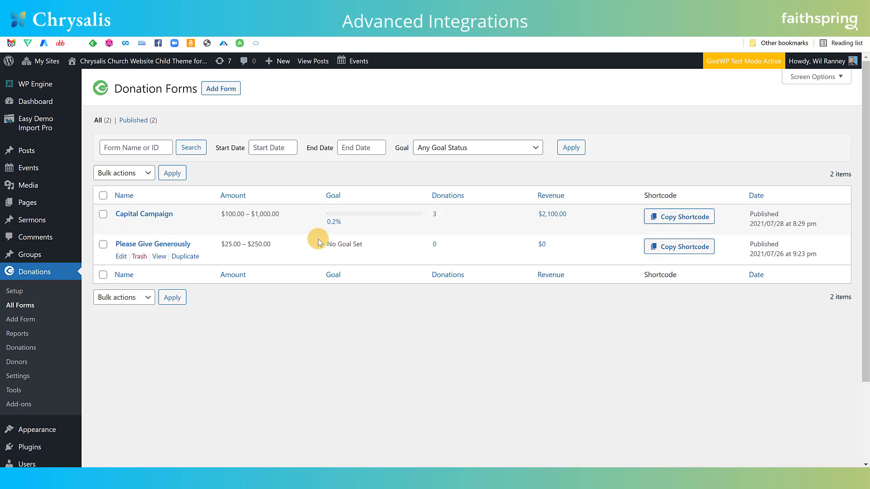
Step: Open the Please Give Generously donation form for editing and review its Legacy Donation Form template and form display options
click(120, 257)
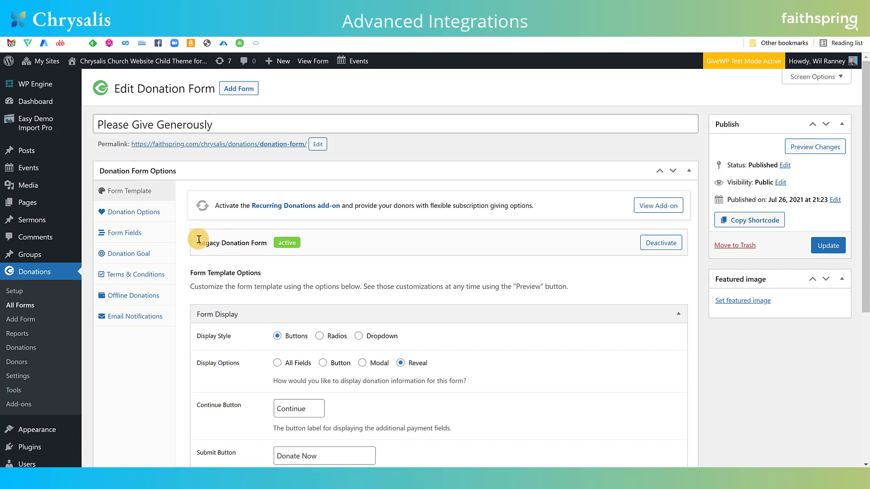
drag(200, 243, 252, 244)
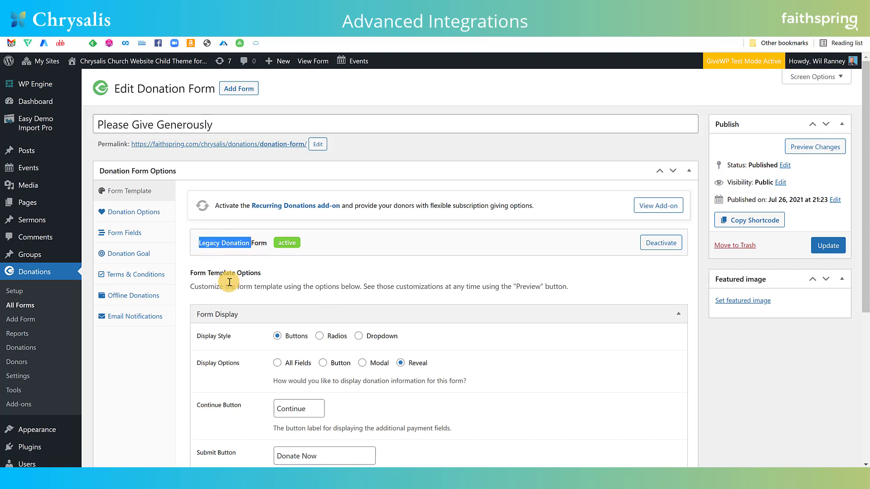
scroll(229, 282, down, 2)
scroll(229, 282, down, 3)
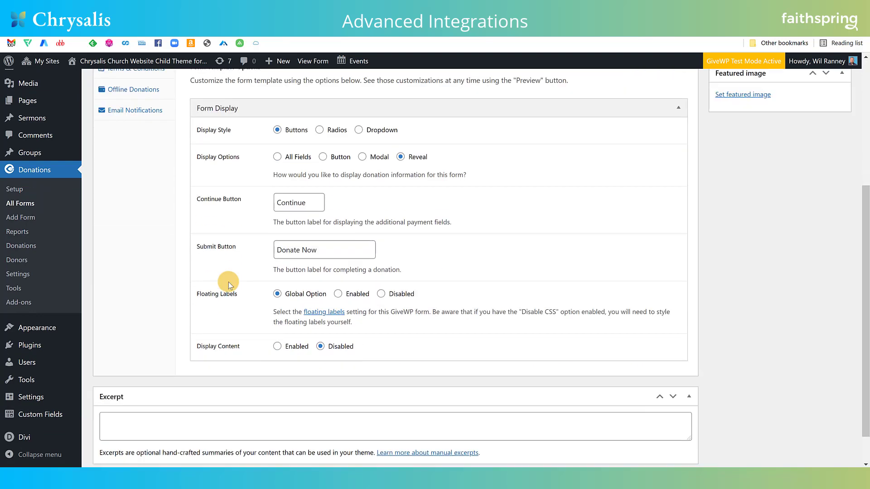
scroll(229, 282, up, 2)
scroll(229, 282, down, 2)
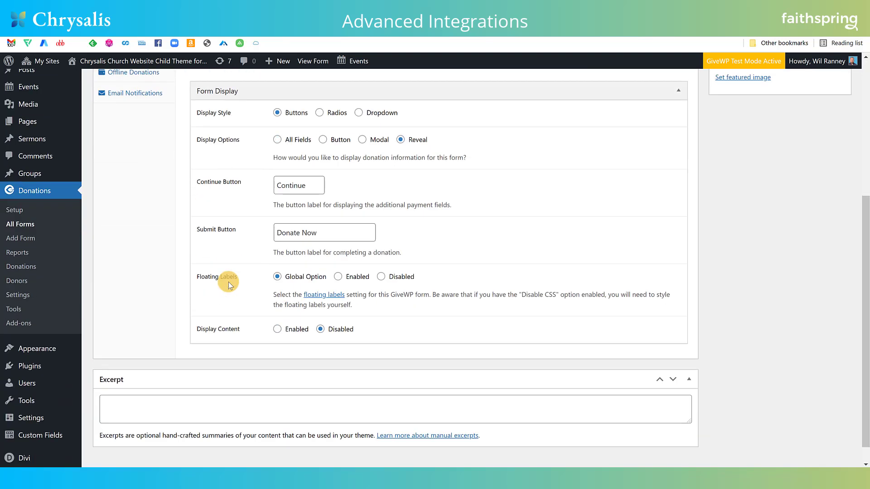
scroll(229, 282, up, 4)
scroll(229, 282, up, 2)
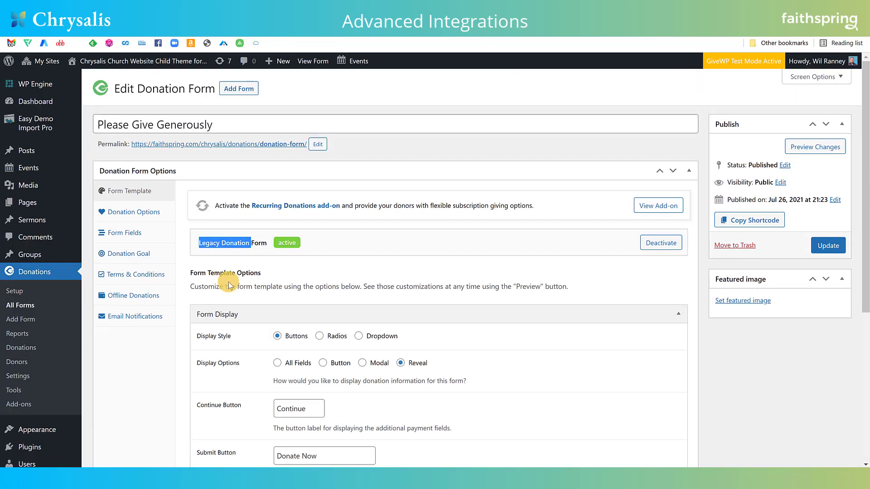
click(228, 243)
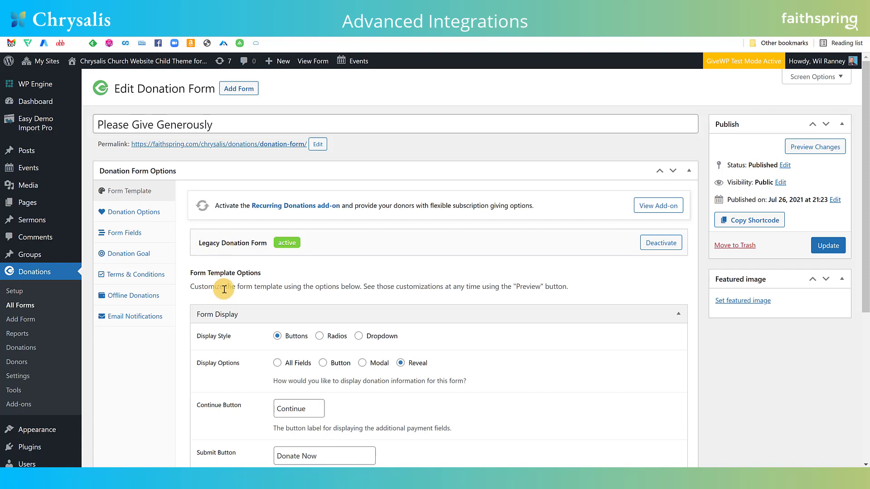
scroll(217, 304, down, 3)
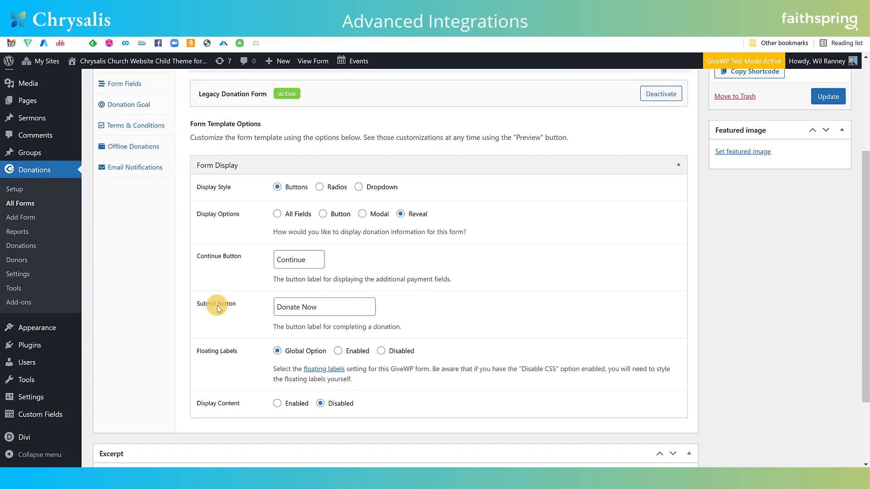
scroll(217, 306, down, 2)
scroll(214, 304, up, 5)
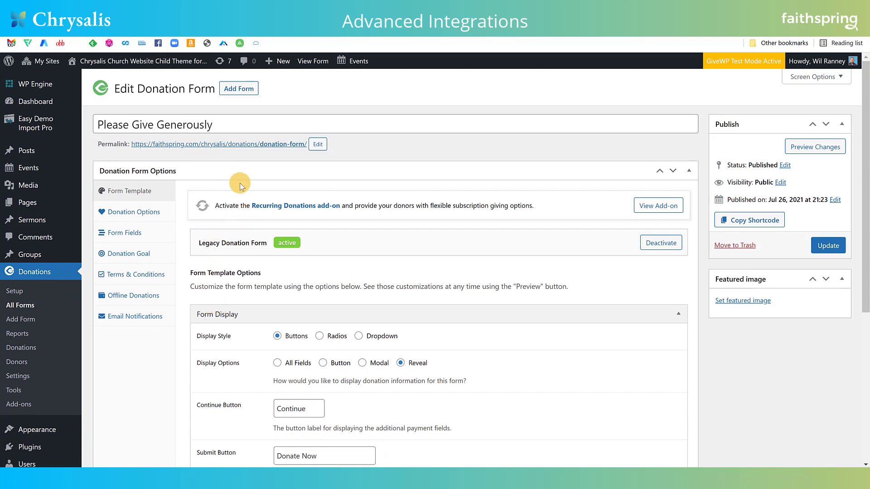
Step: Visit the public site's Events page and look through the list of upcoming events
mouse_move(146, 69)
click(90, 80)
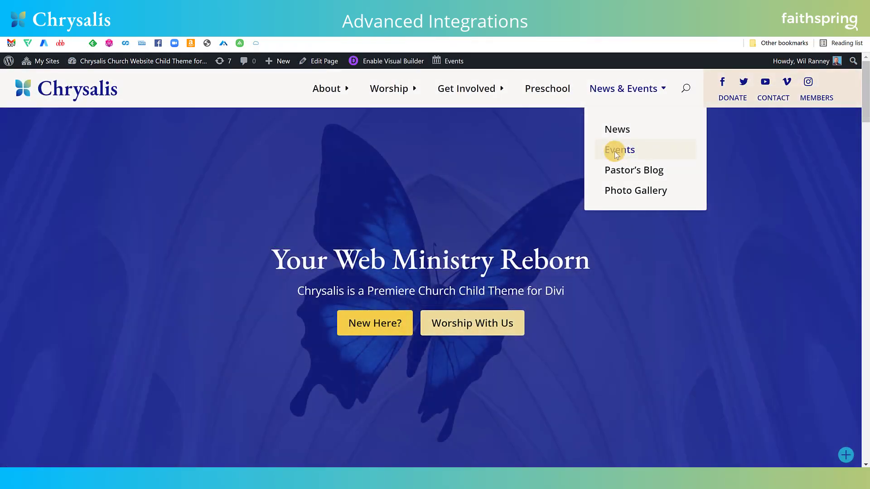
click(617, 150)
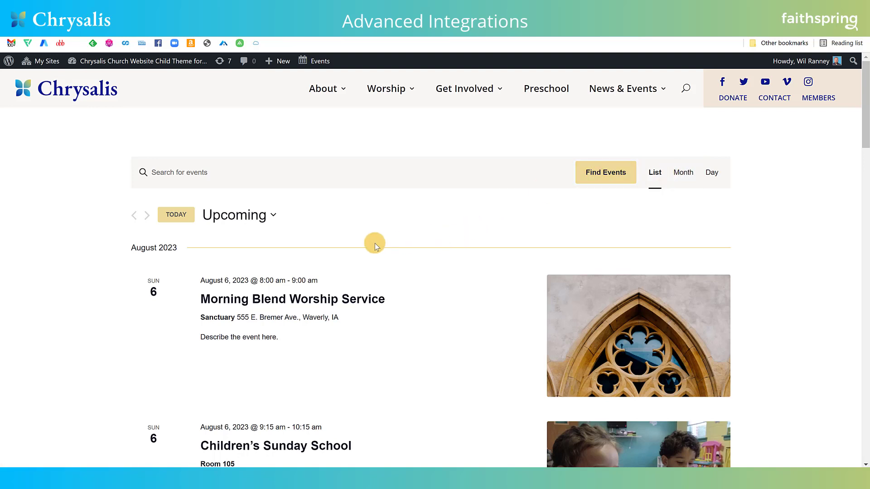
scroll(247, 262, down, 7)
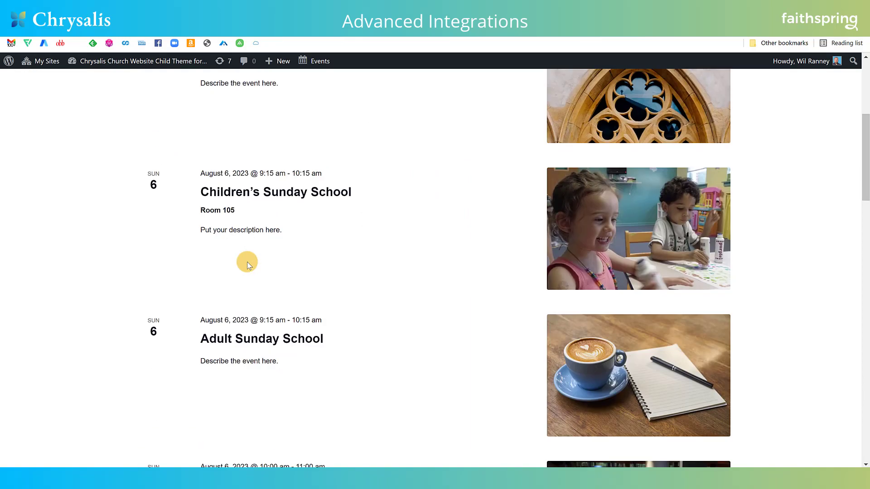
scroll(247, 262, down, 16)
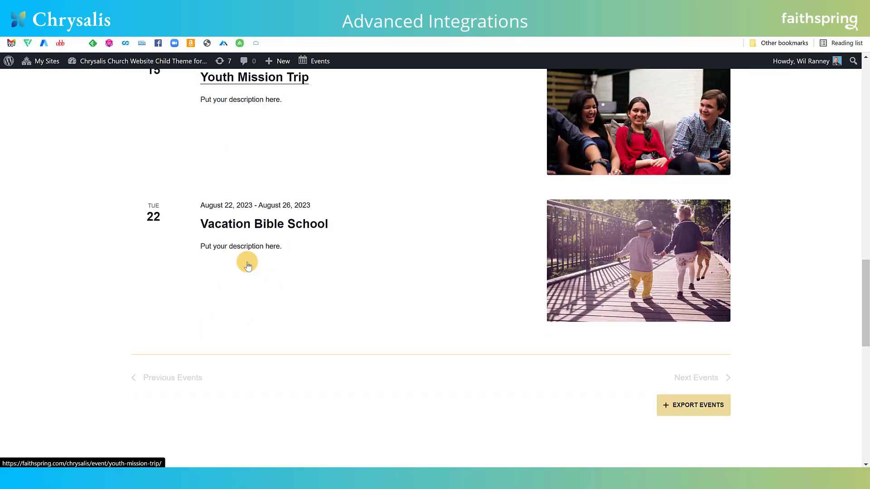
scroll(244, 260, up, 12)
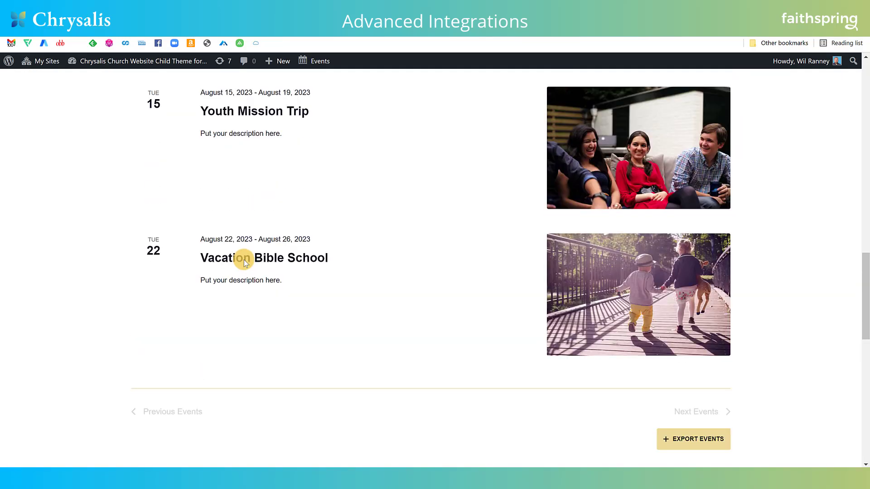
scroll(243, 259, up, 10)
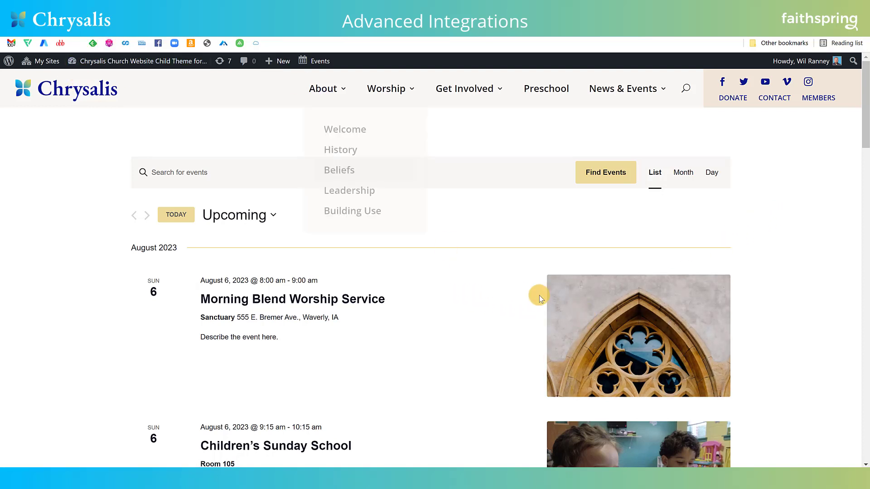
Step: Review the details and venue of the Morning Blend Worship Service event, and return to the site's home page
click(589, 304)
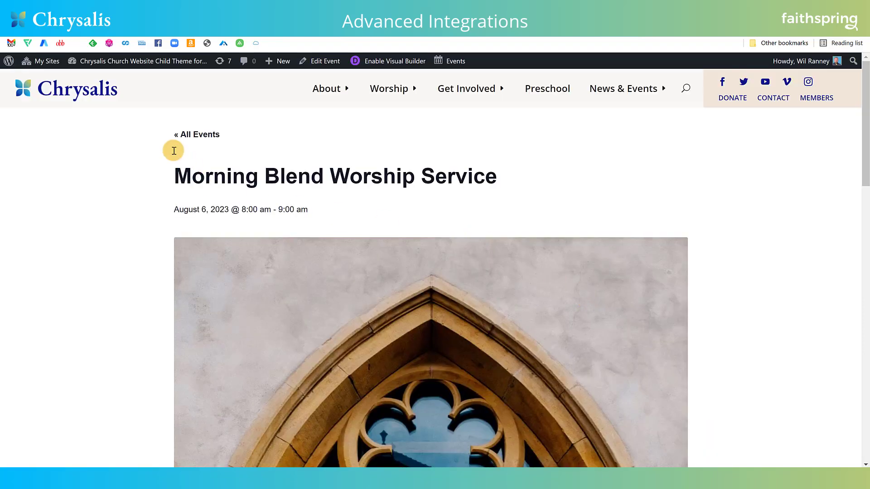
scroll(167, 189, down, 10)
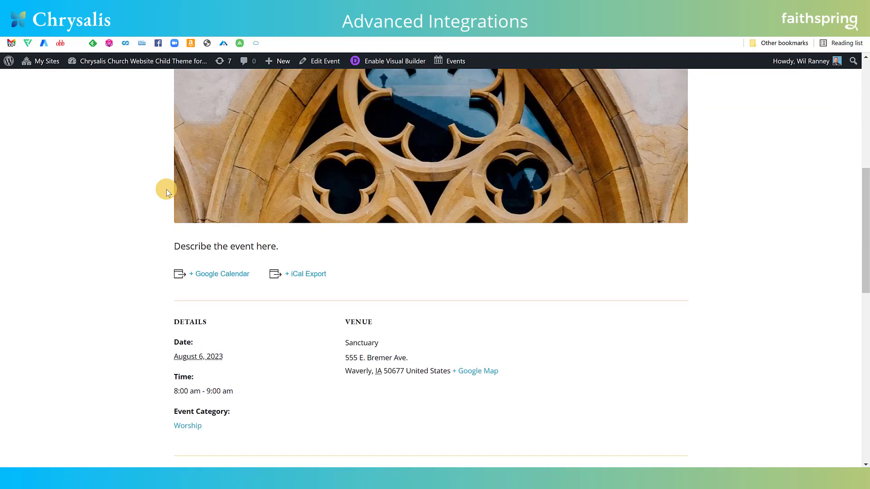
scroll(166, 194, down, 4)
scroll(166, 193, up, 6)
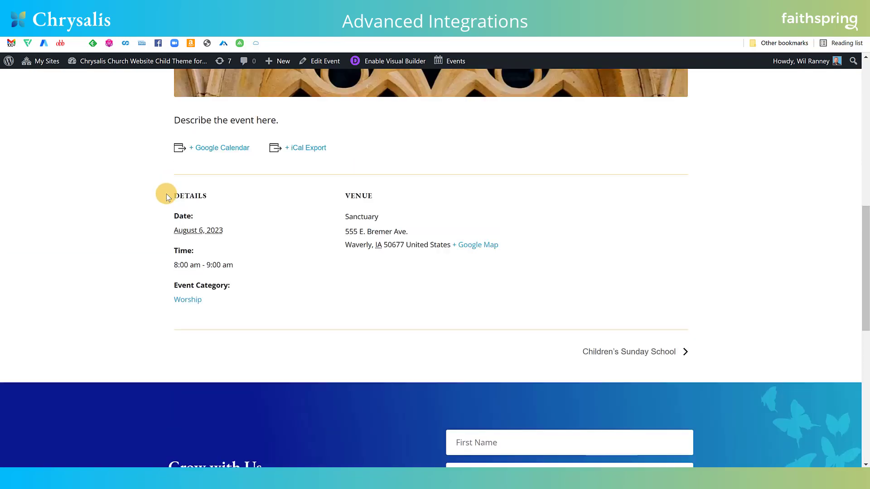
scroll(165, 195, up, 8)
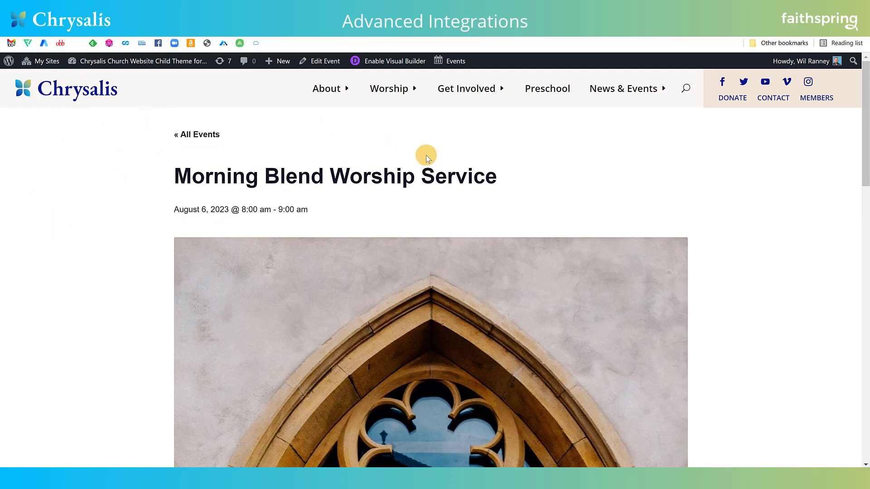
click(76, 96)
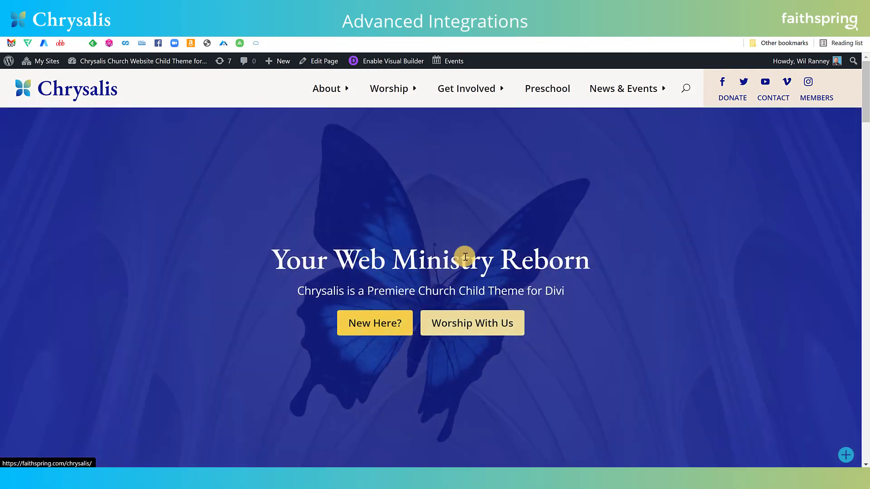
Step: Look through the home page's featured event and its News and Events sections, and return to the hero banner
scroll(460, 257, down, 5)
scroll(459, 261, down, 15)
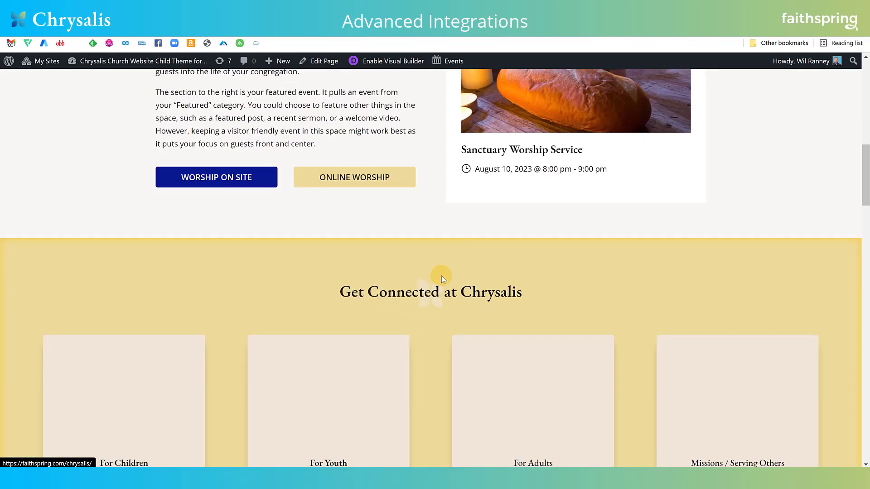
scroll(441, 276, down, 5)
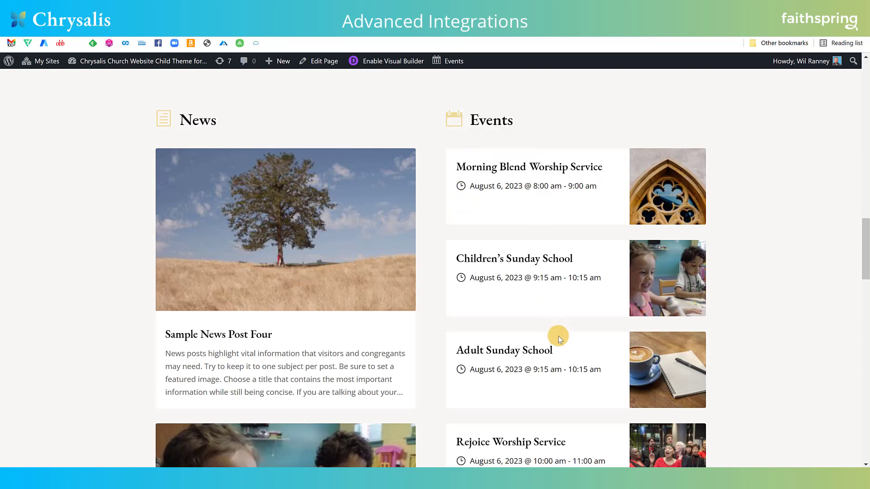
scroll(558, 338, down, 8)
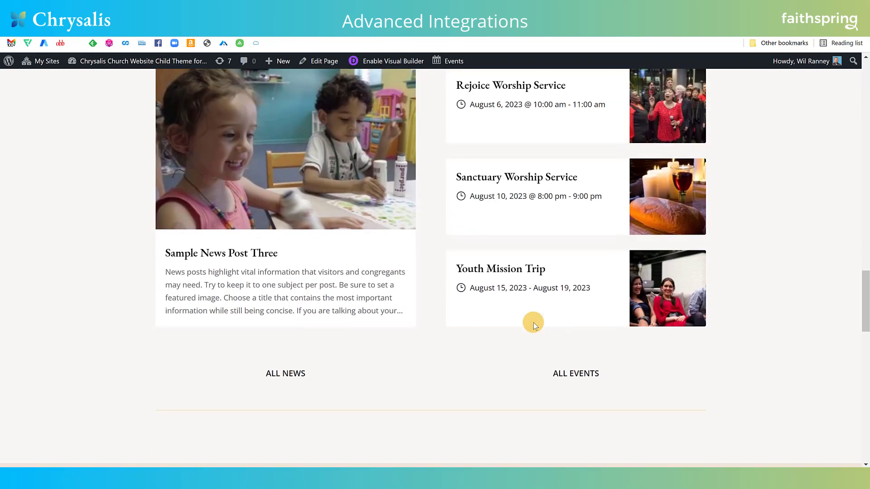
scroll(523, 312, up, 15)
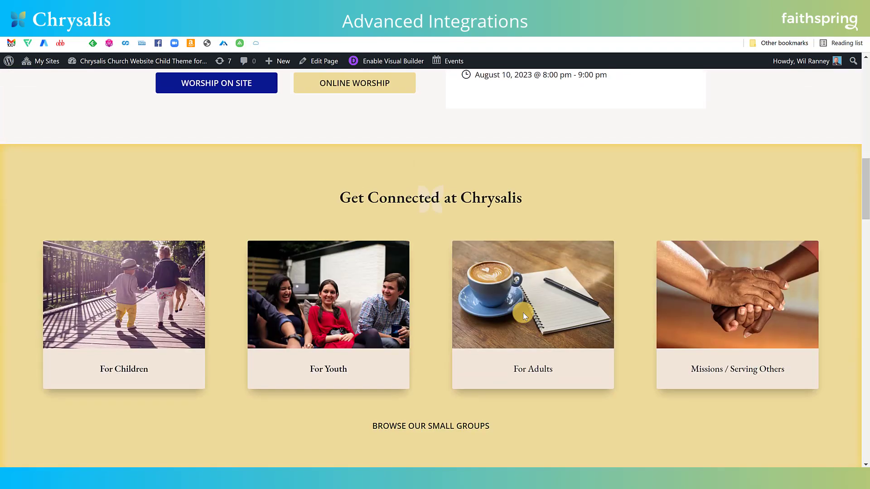
scroll(523, 313, up, 15)
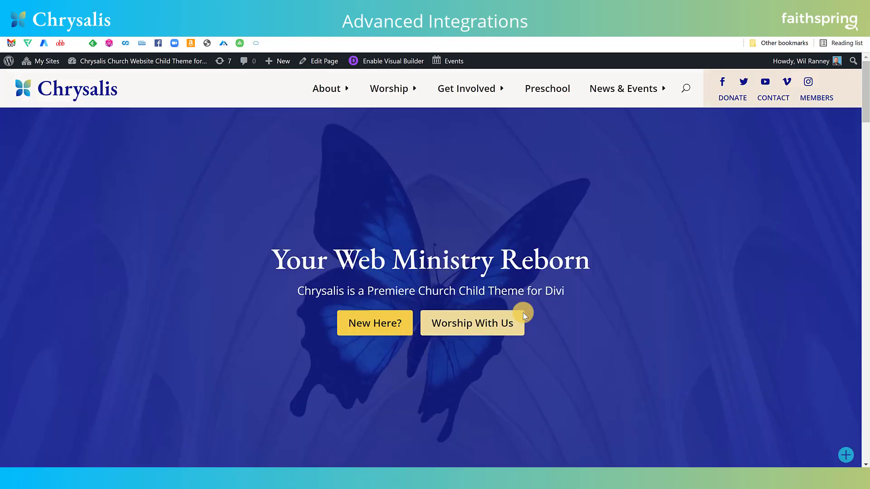
scroll(522, 312, down, 1)
Step: Go to the site's admin dashboard and open the settings of The Events Calendar plugin
mouse_move(95, 60)
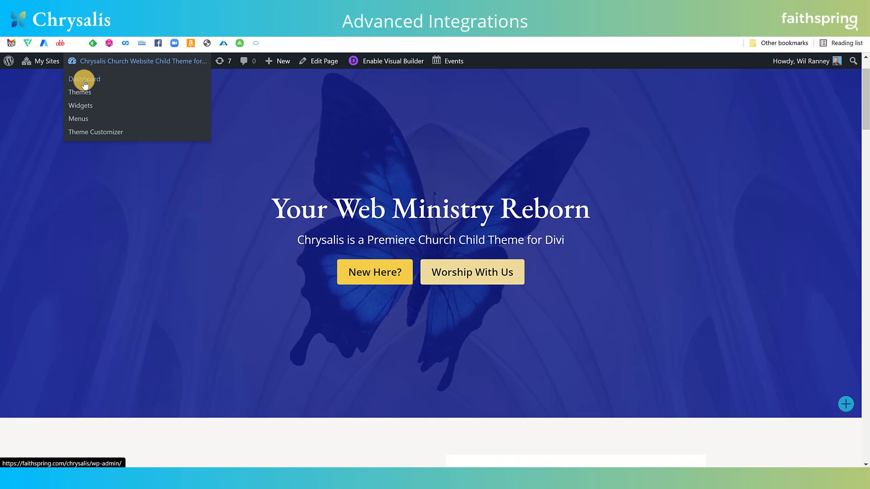
click(86, 79)
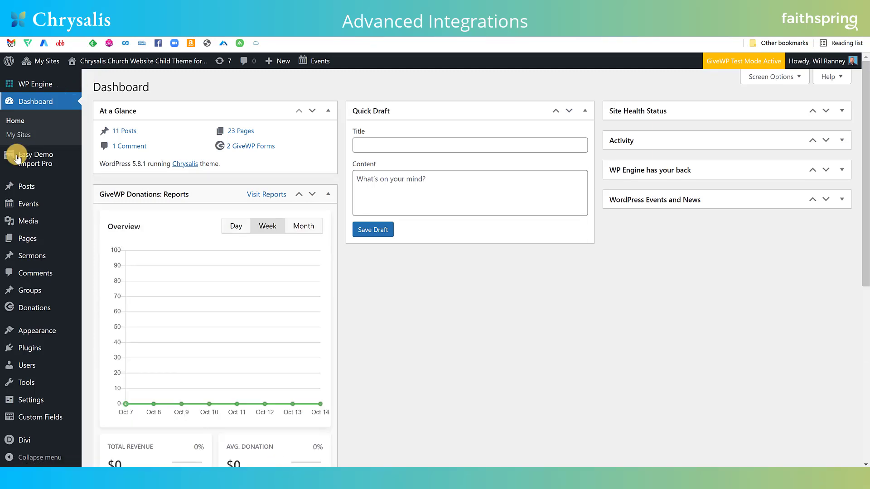
mouse_move(28, 205)
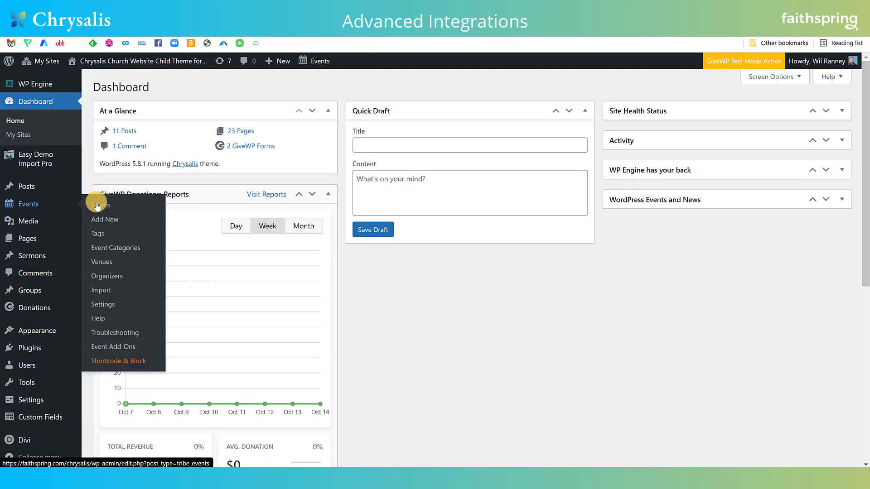
click(107, 305)
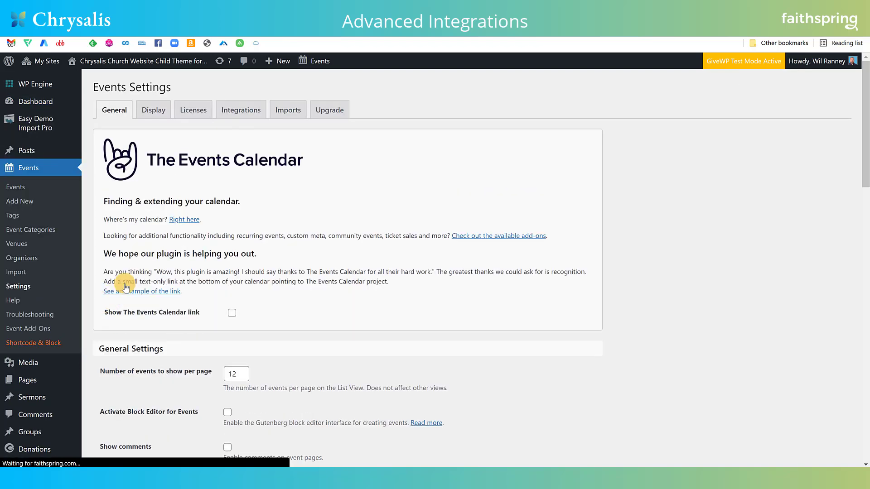
Step: Review the events display settings, including the default stylesheet, events template and enabled event views
click(148, 112)
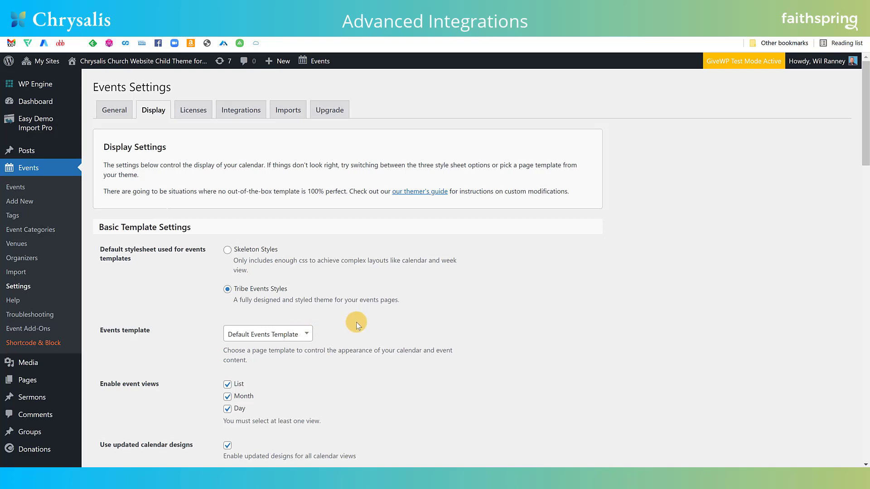
scroll(355, 326, down, 3)
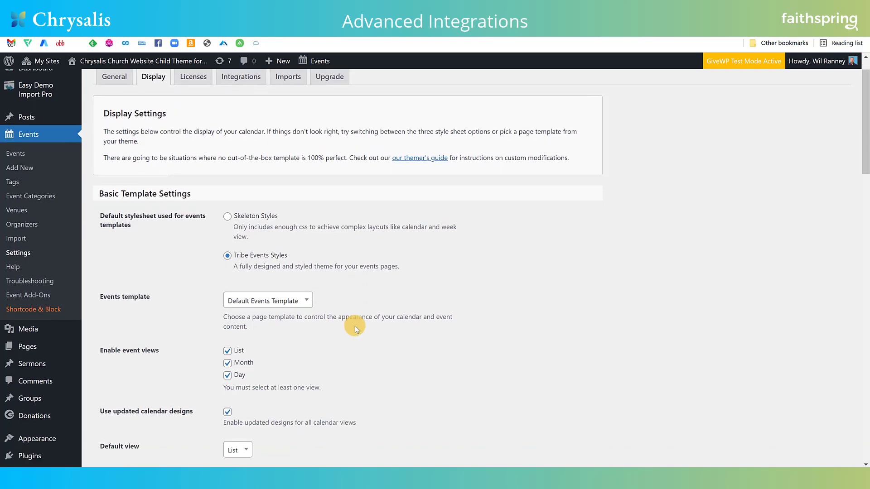
scroll(354, 326, up, 3)
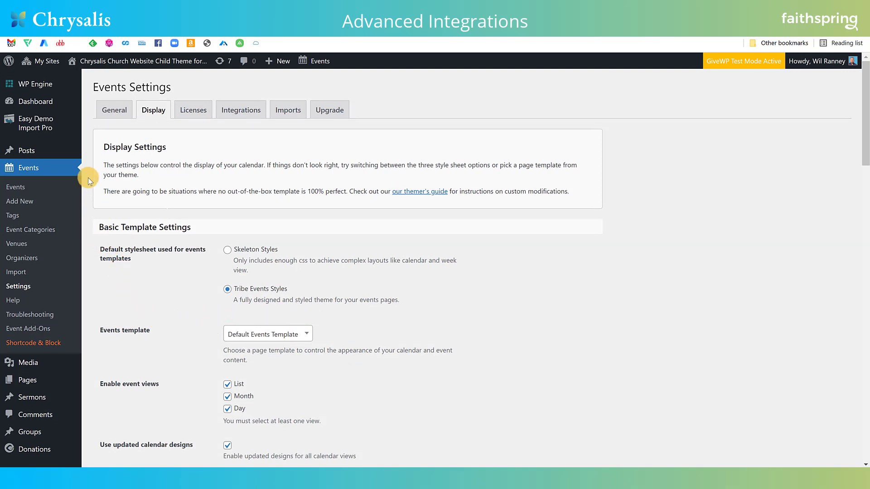
Step: Review the general events settings, including events per page, the block editor option, URL slugs and end of day cutoff
click(112, 111)
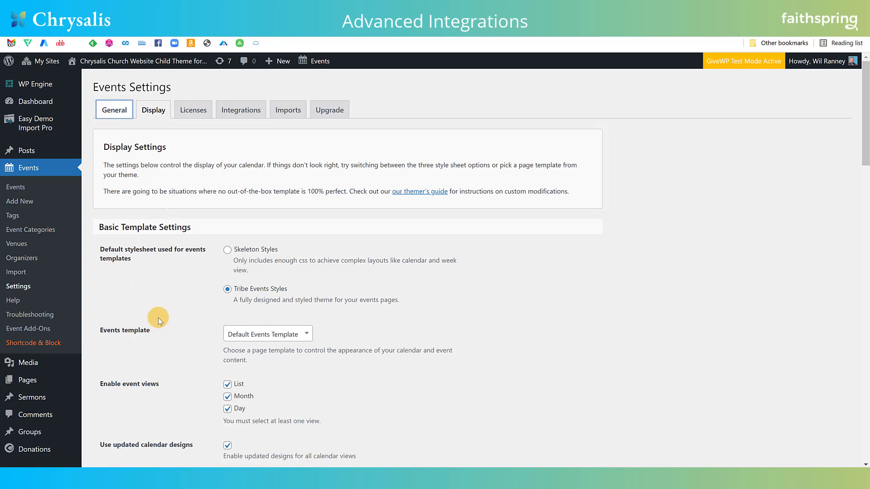
scroll(158, 319, down, 5)
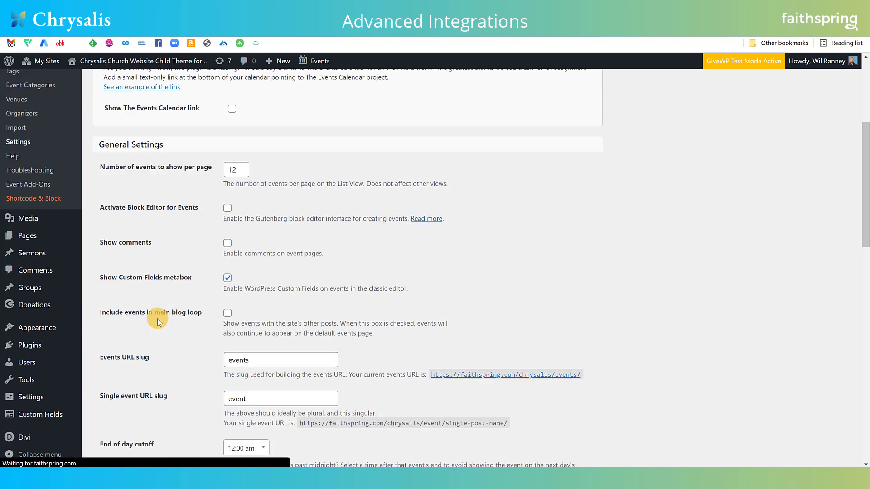
scroll(158, 318, down, 2)
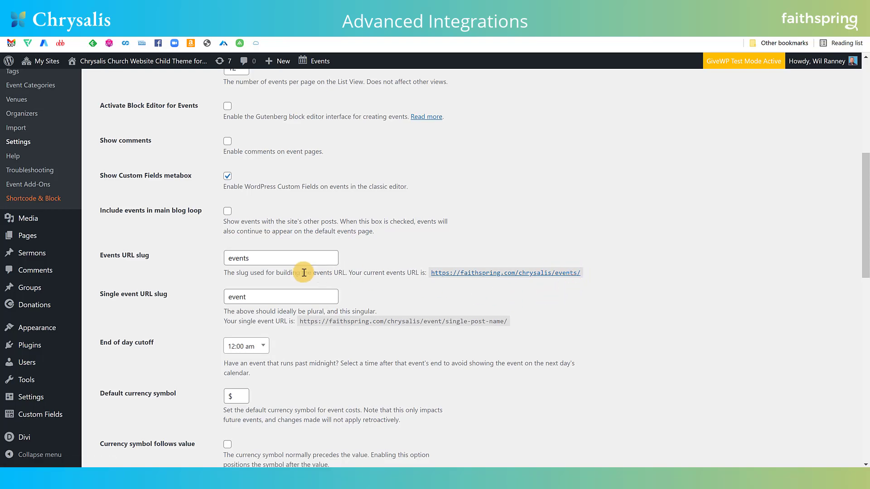
scroll(304, 272, up, 7)
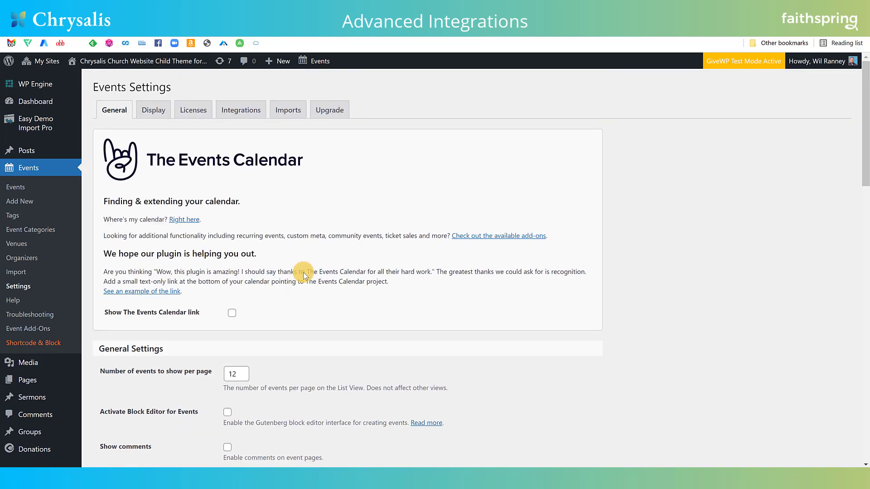